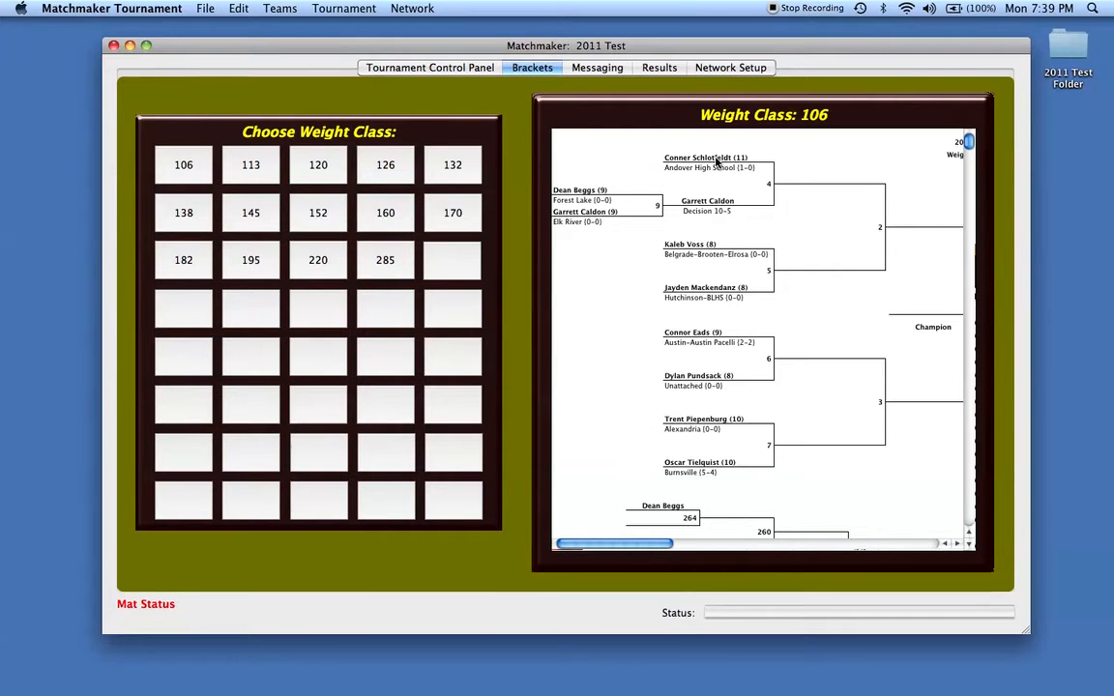
- Record the Belgrade-Brooten-Elrosa wrestler as winner of 106 match 5 by Fall, leaving the time blank
click(711, 246)
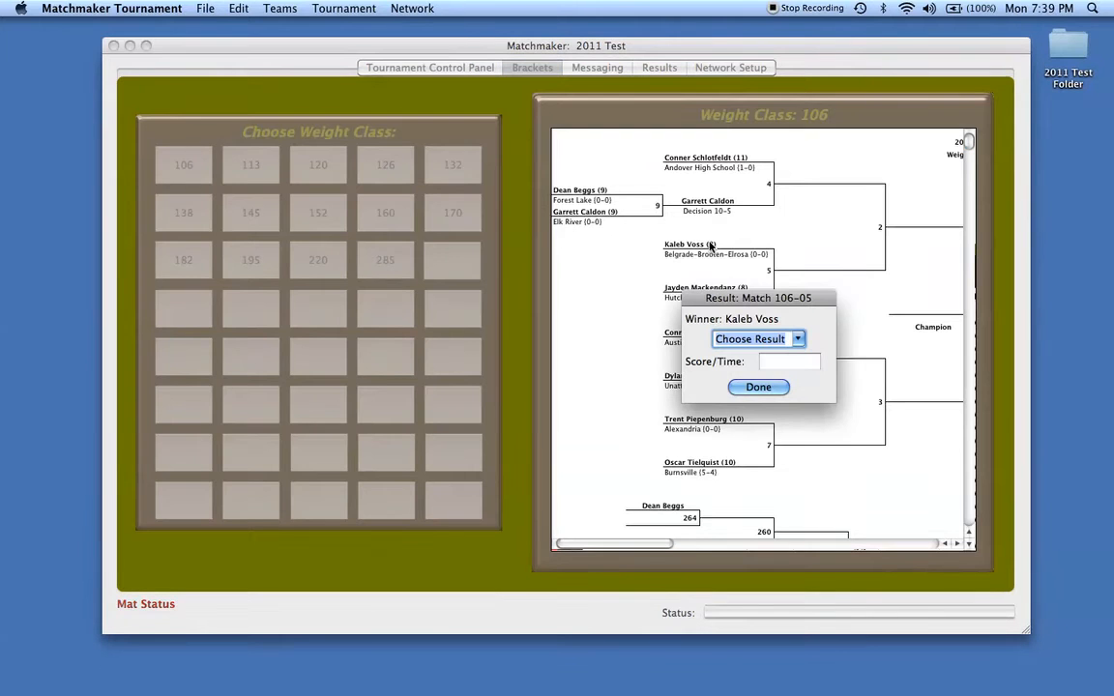
click(799, 340)
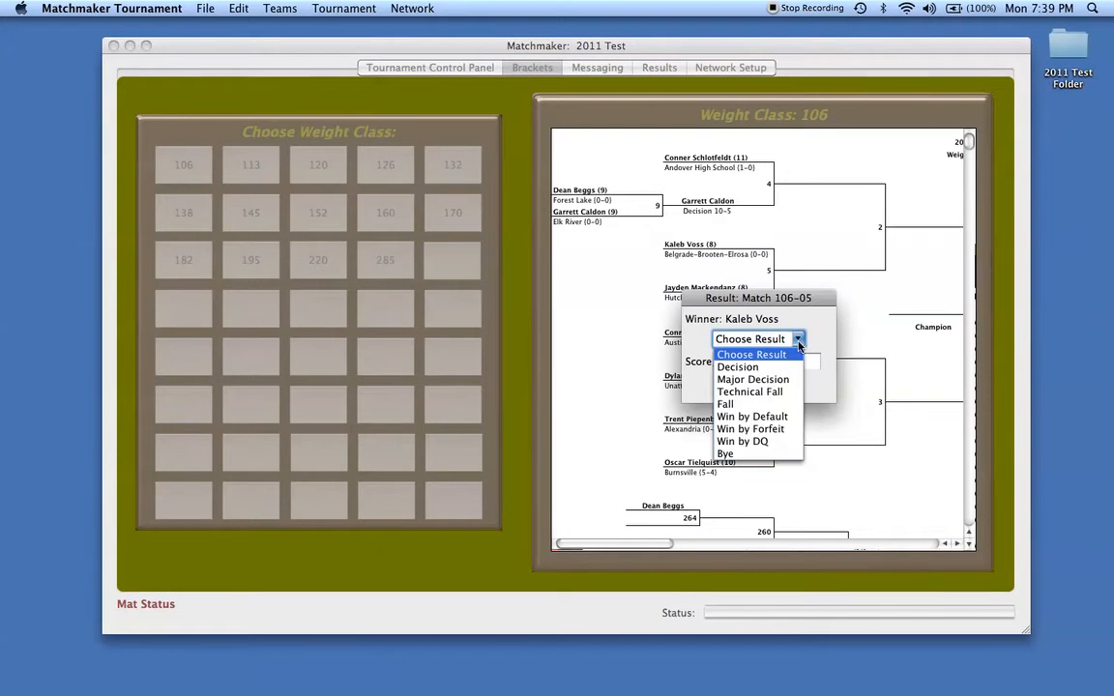
click(764, 405)
click(759, 388)
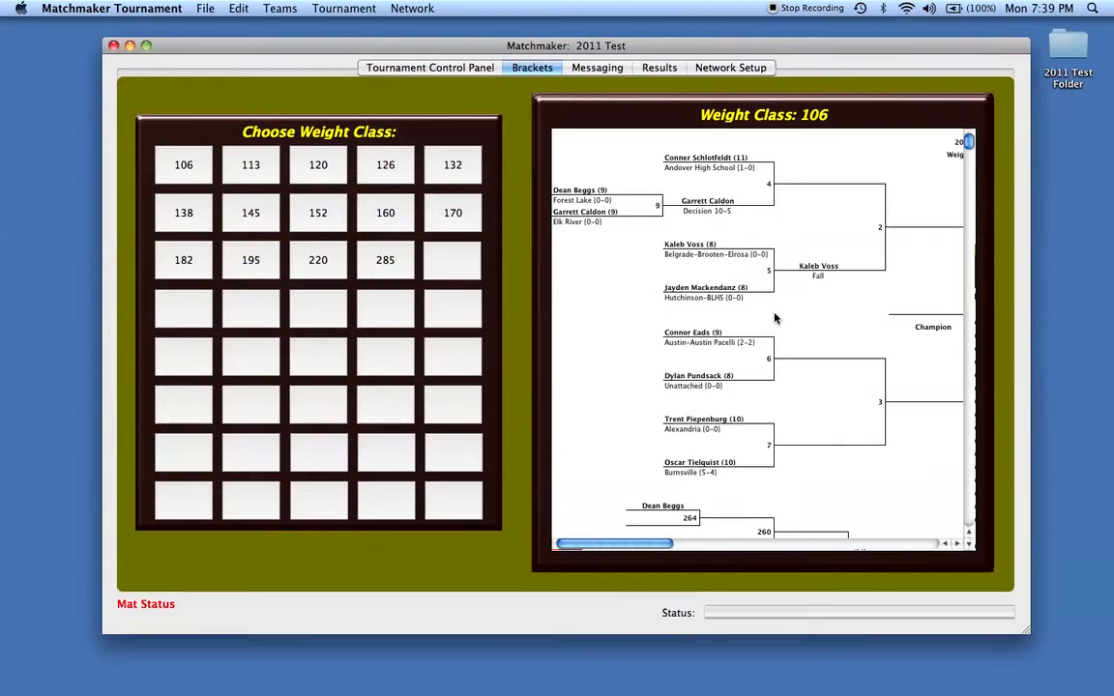
- Record the Unattached wrestler as winner of 106 match 6 by Technical Fall with a score of 19-3
click(707, 380)
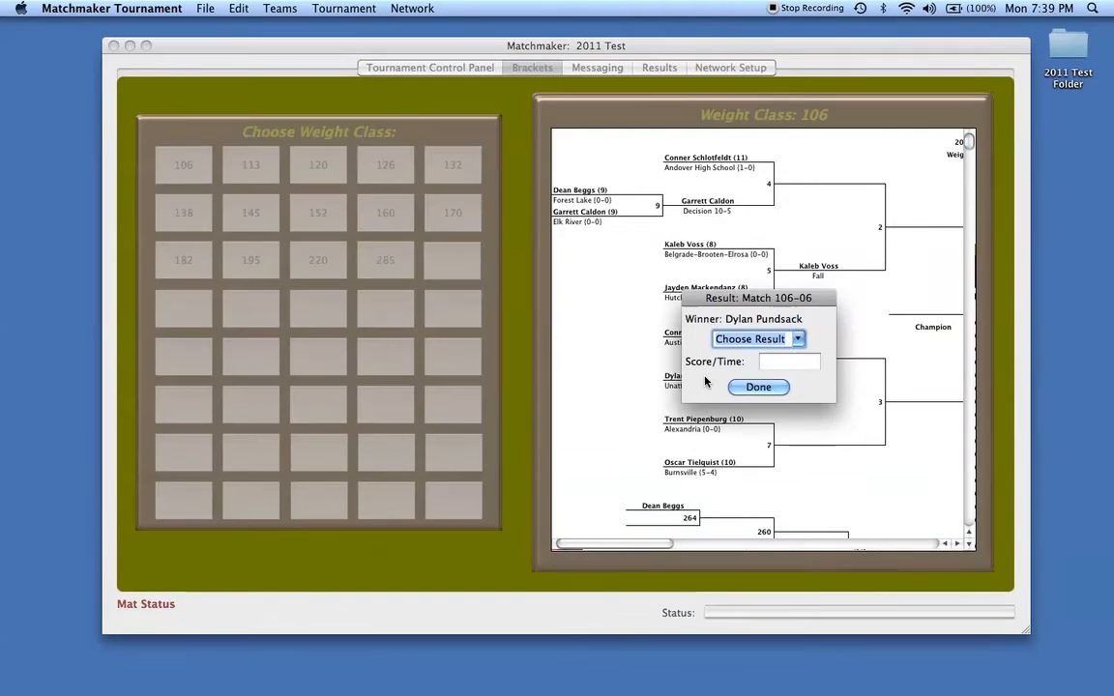
click(796, 342)
click(771, 393)
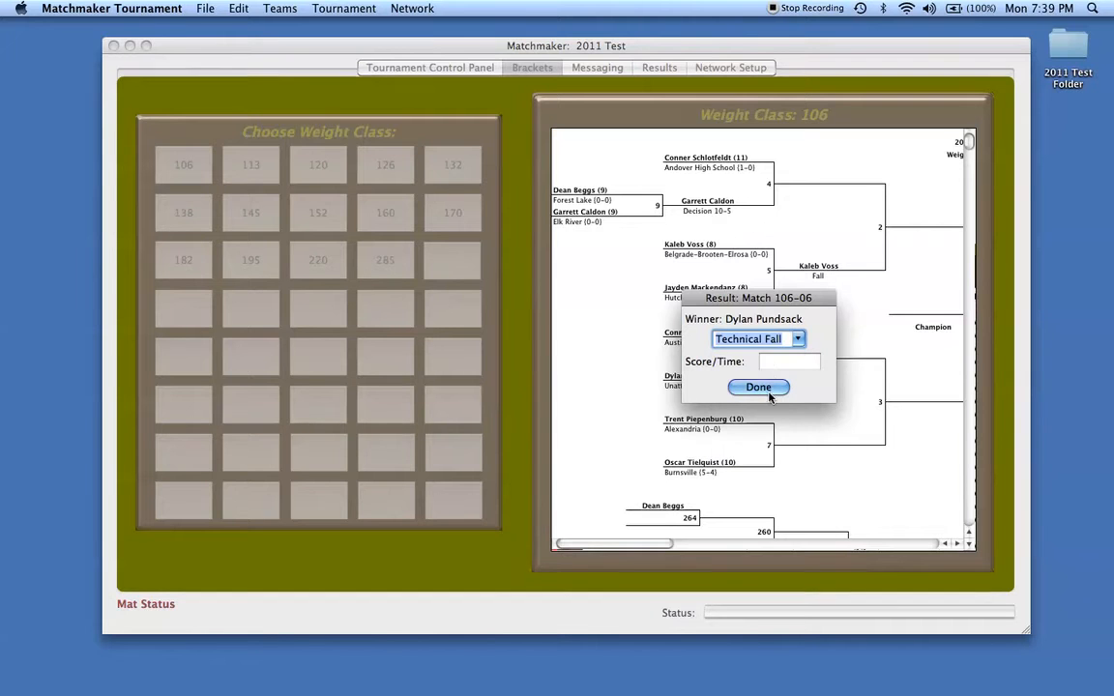
key(Tab)
text(19-3)
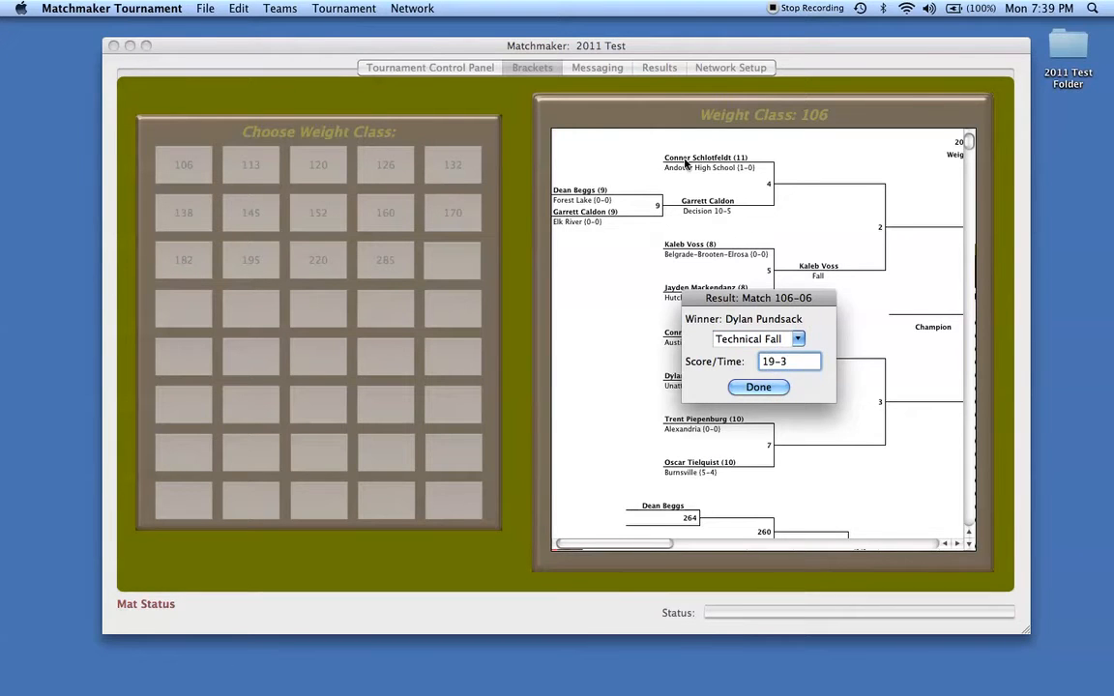
key(Return)
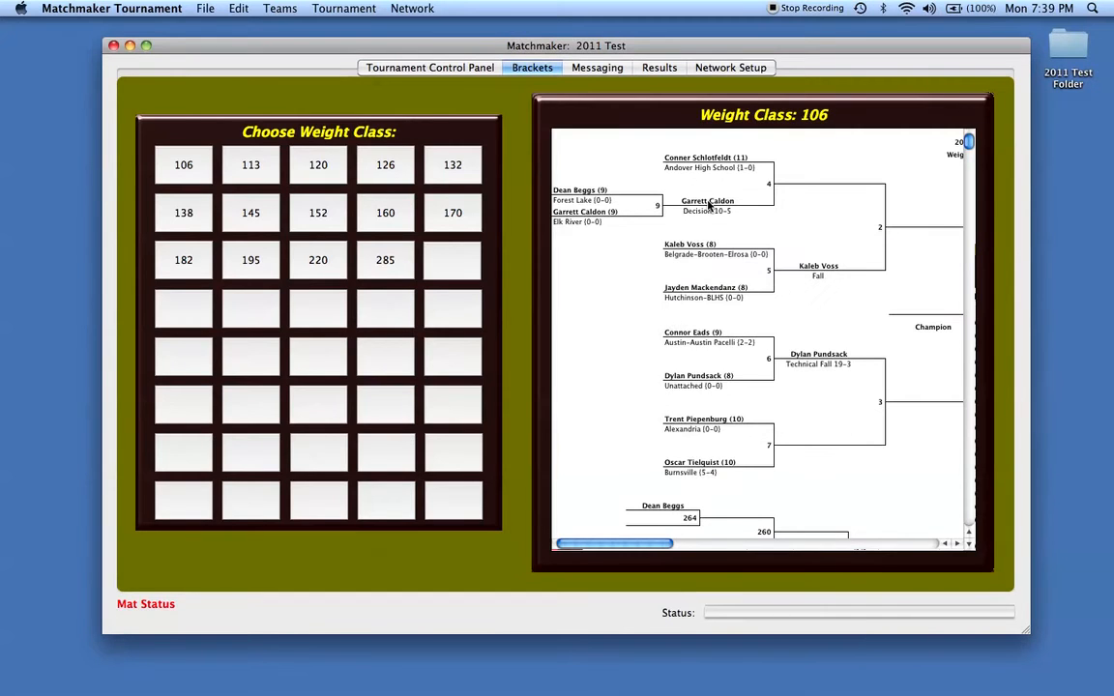
- Record the Elk River wrestler as winner of 106 match 4 by Fall with a time of 1:23
click(709, 204)
click(797, 340)
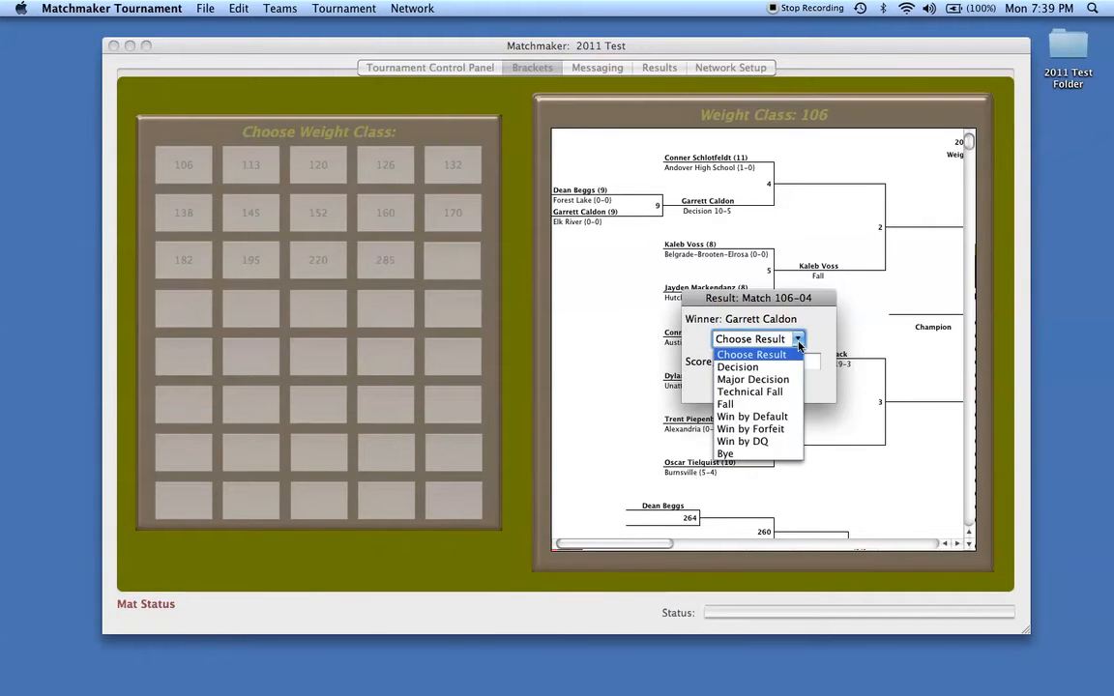
click(725, 404)
click(785, 361)
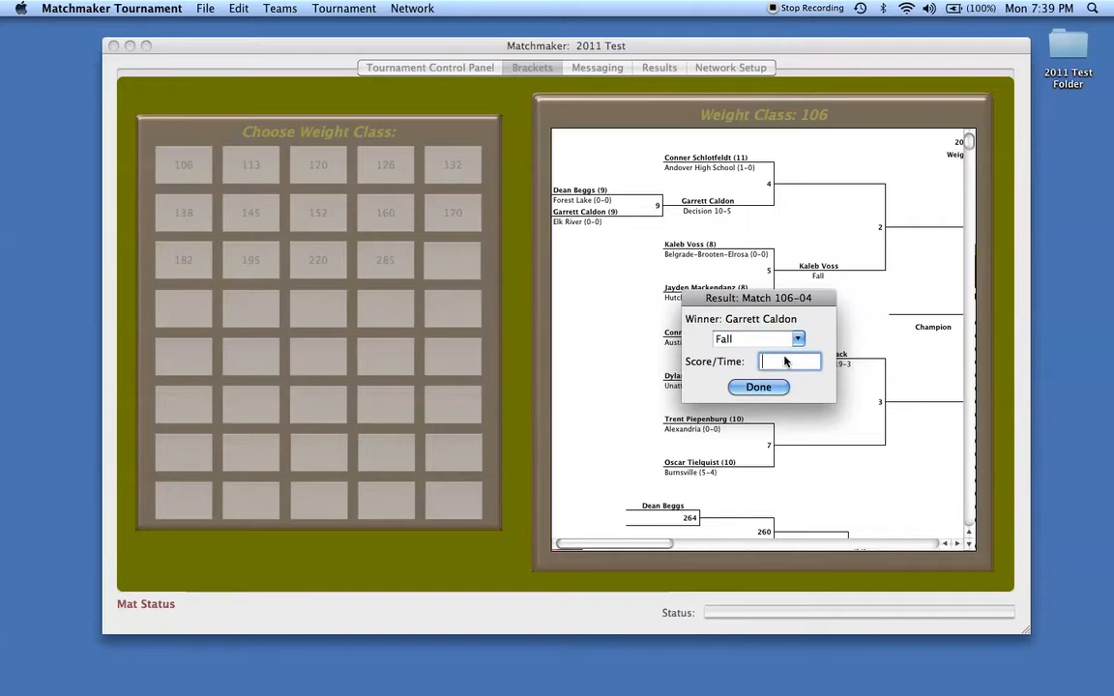
text(1:23)
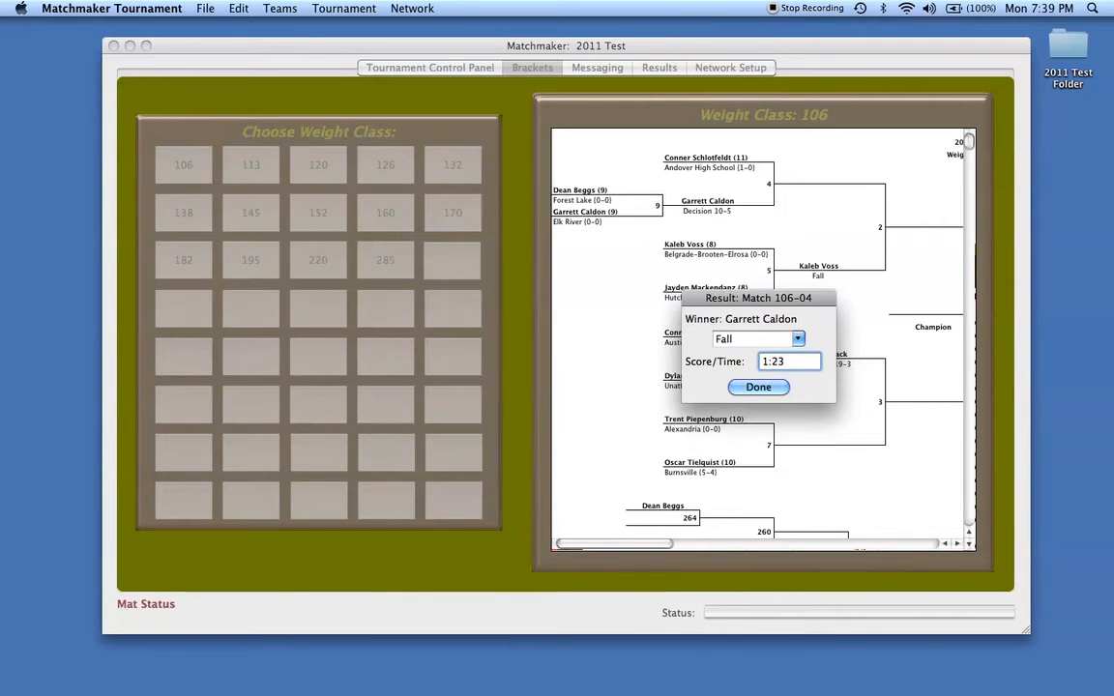
key(Return)
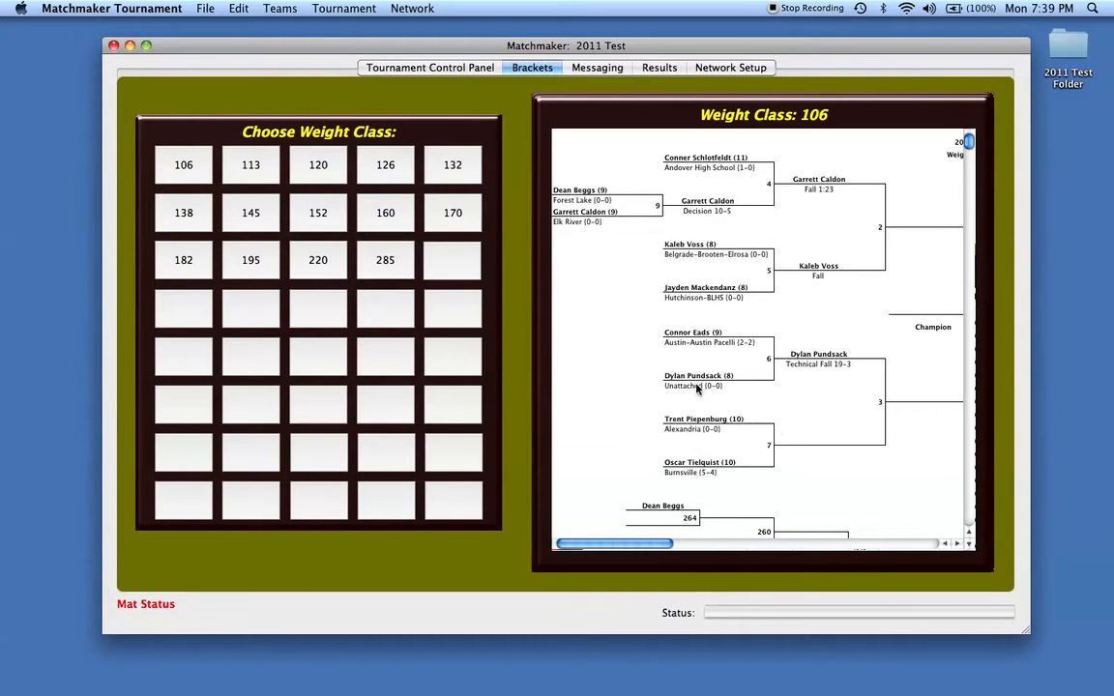
- Review the team standings for the 2011 Test tournament and close them
click(350, 7)
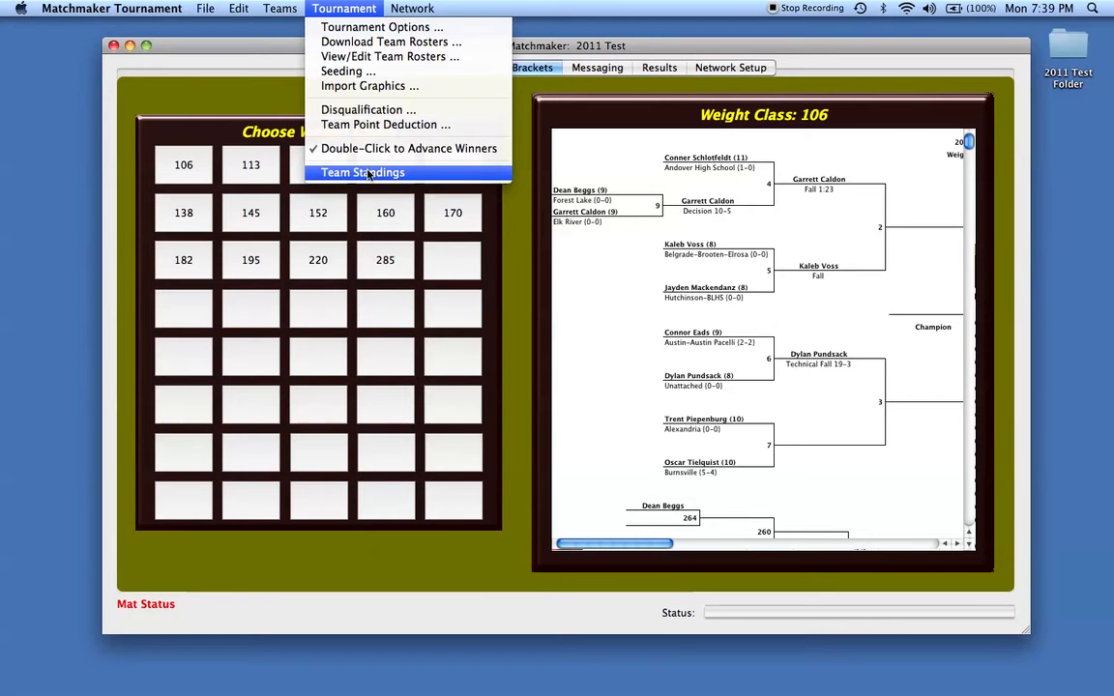
click(368, 174)
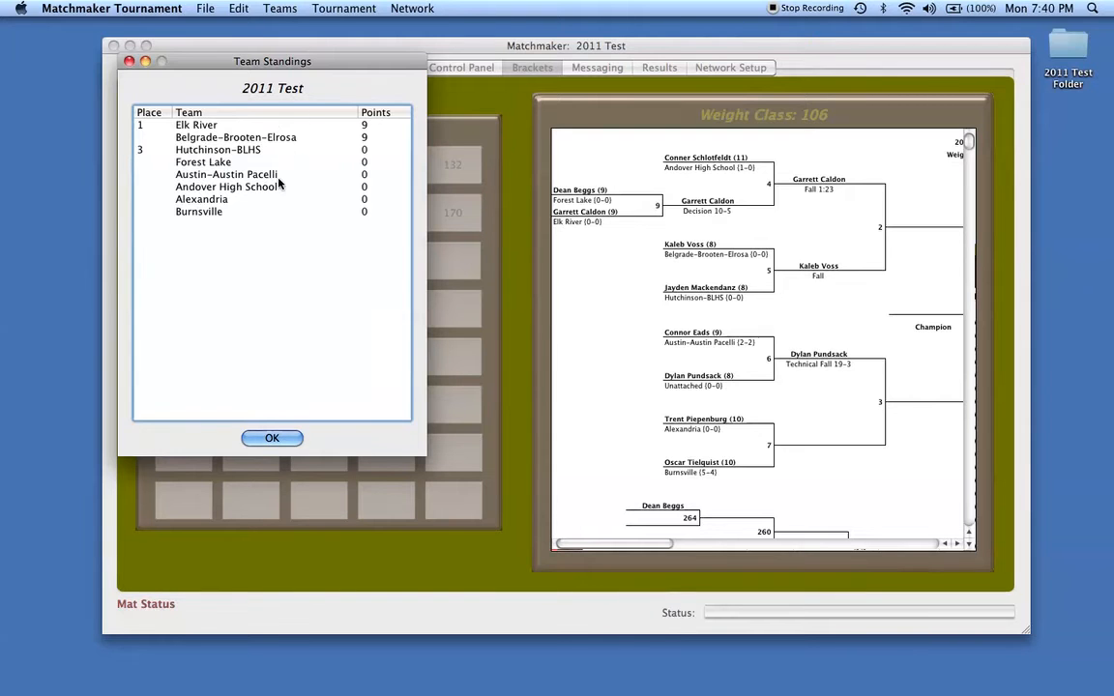
click(268, 439)
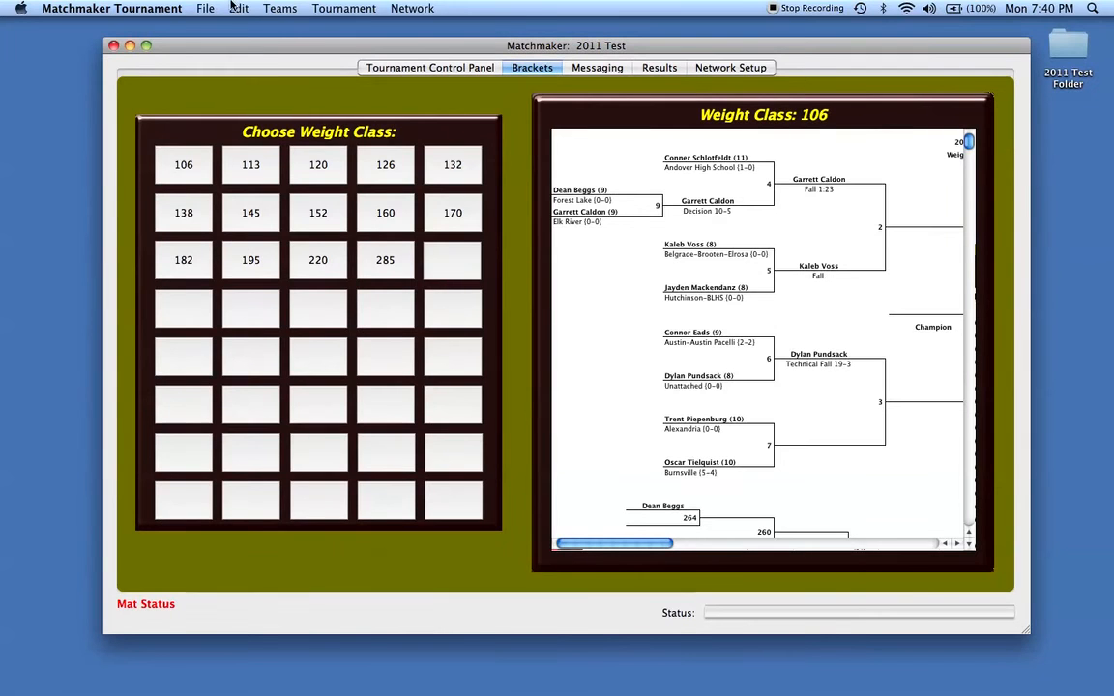
click(198, 6)
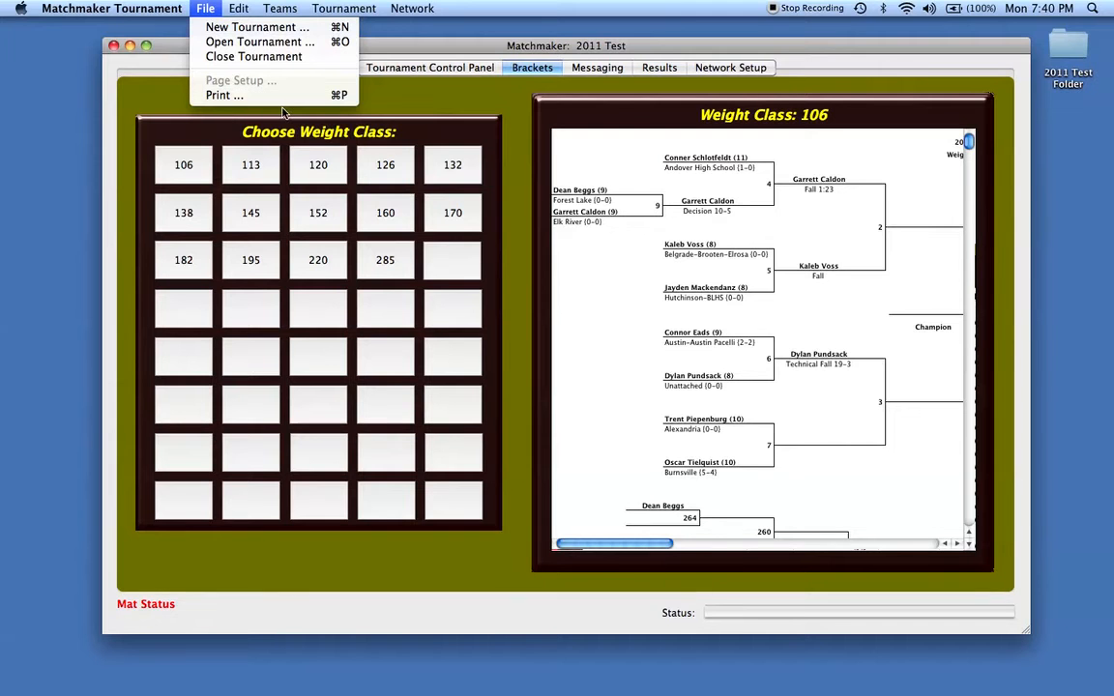
click(417, 85)
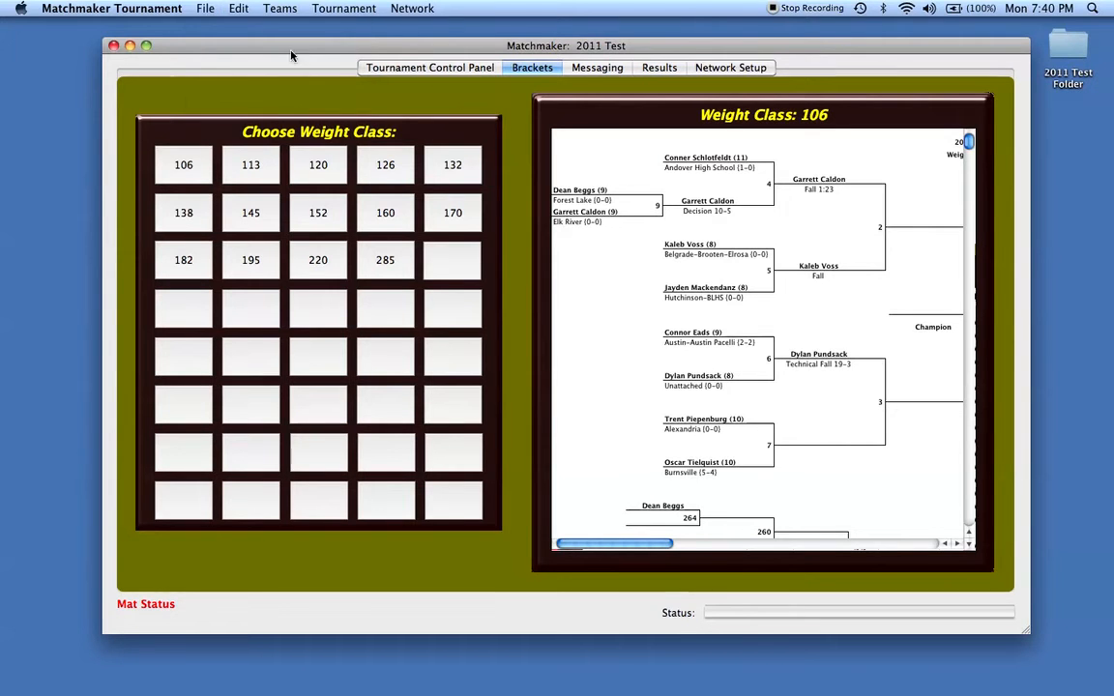
- Review Elk River's team points by individual wrestler and close the team's breakdown
click(277, 8)
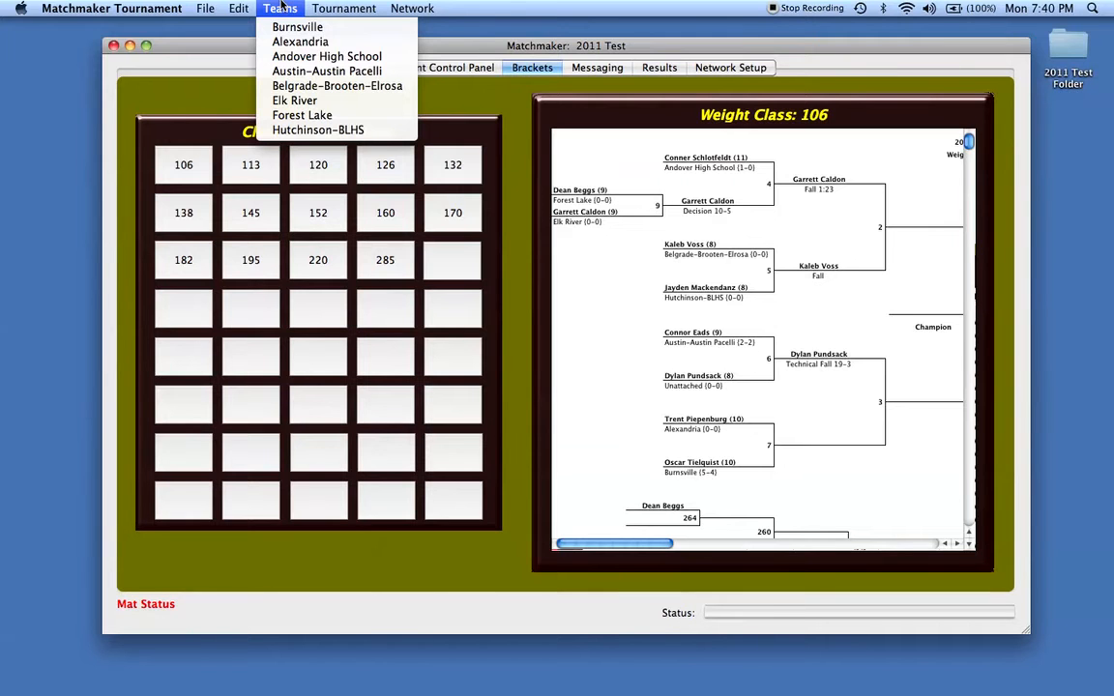
click(292, 102)
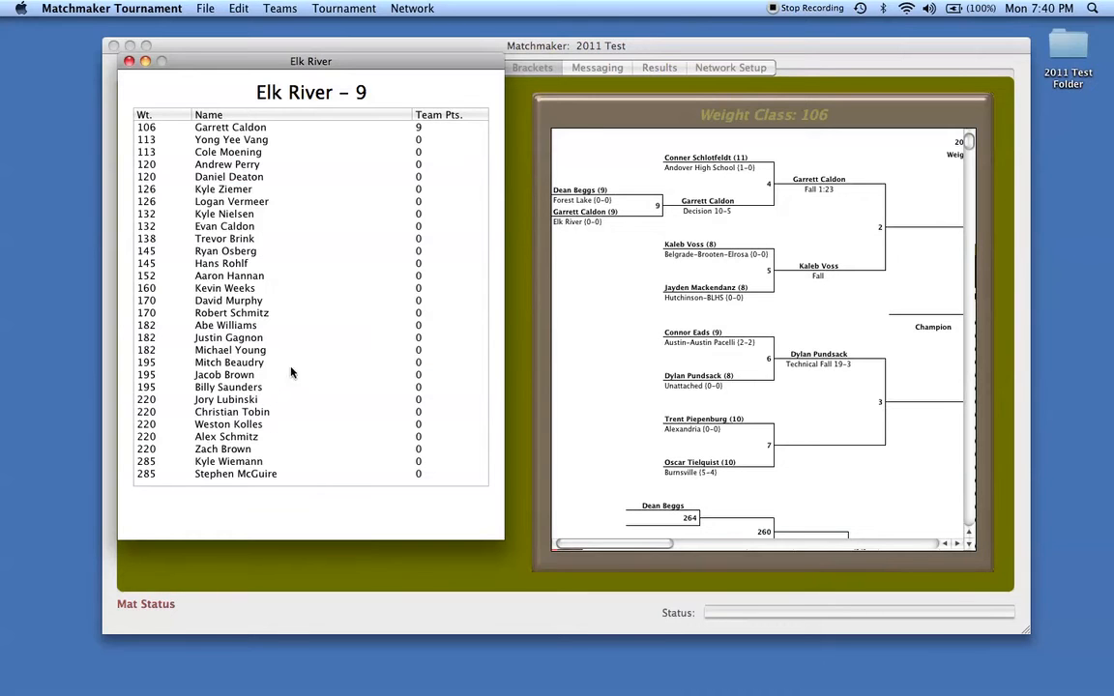
click(129, 62)
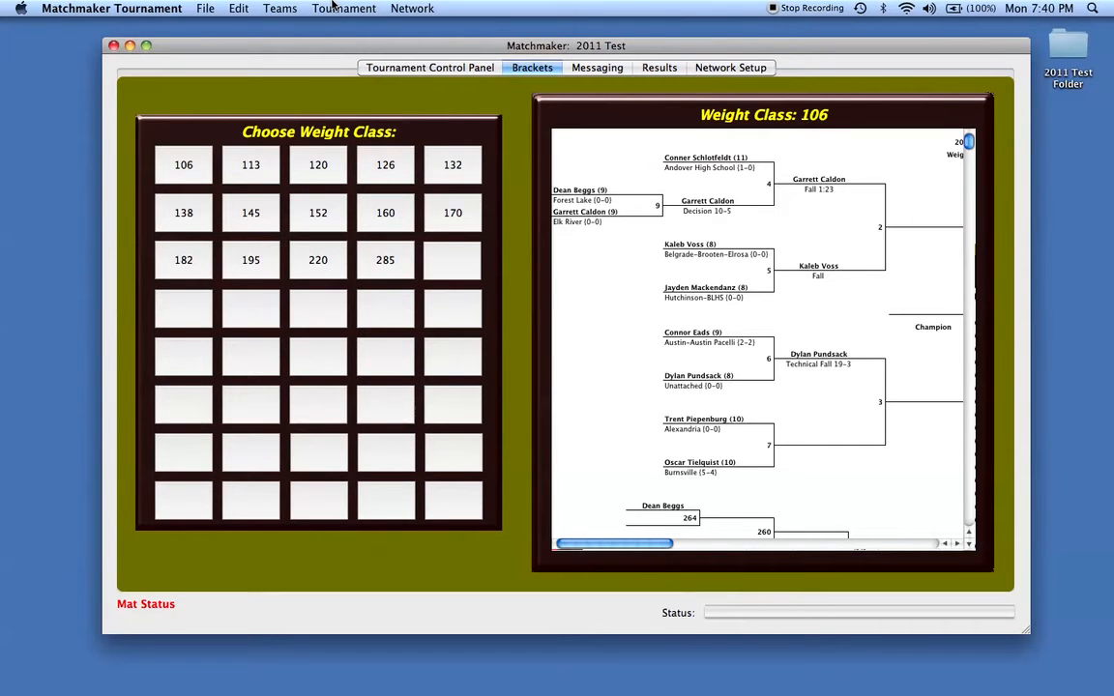
- Apply a 2-point team point deduction to Burnsville and confirm it
click(331, 6)
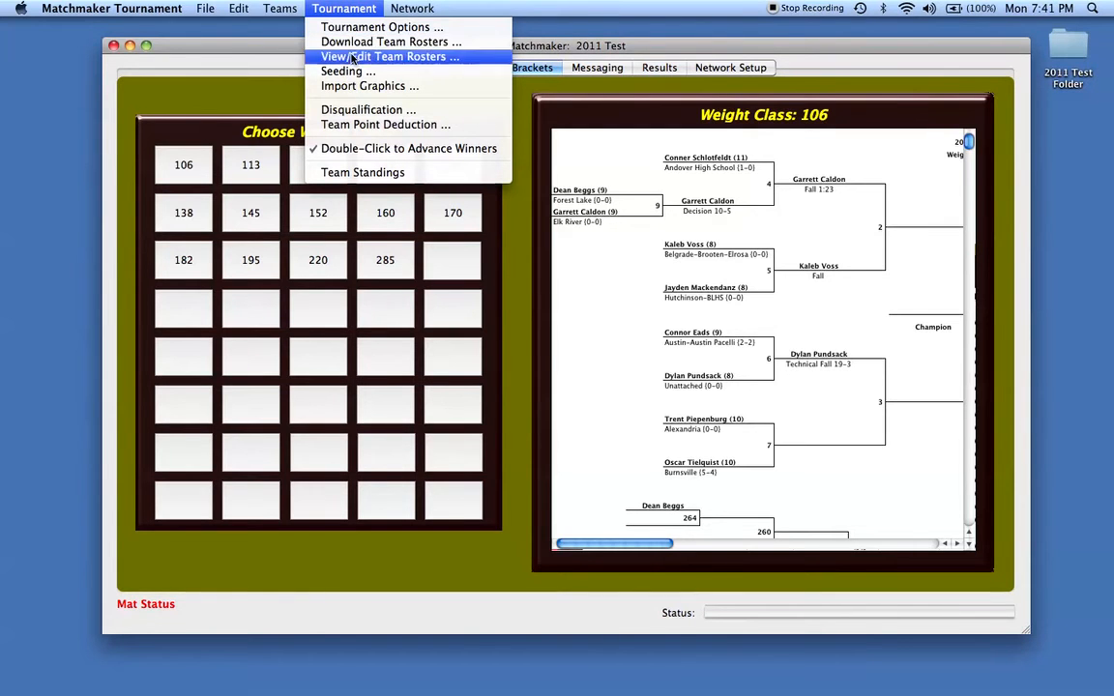
click(356, 125)
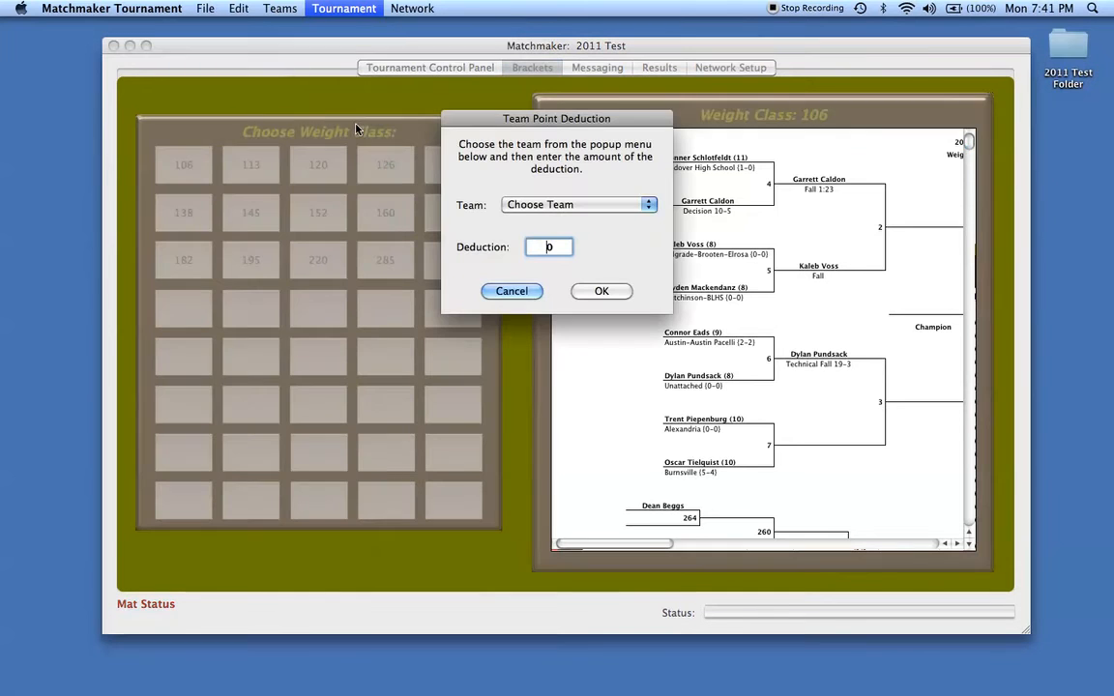
click(523, 205)
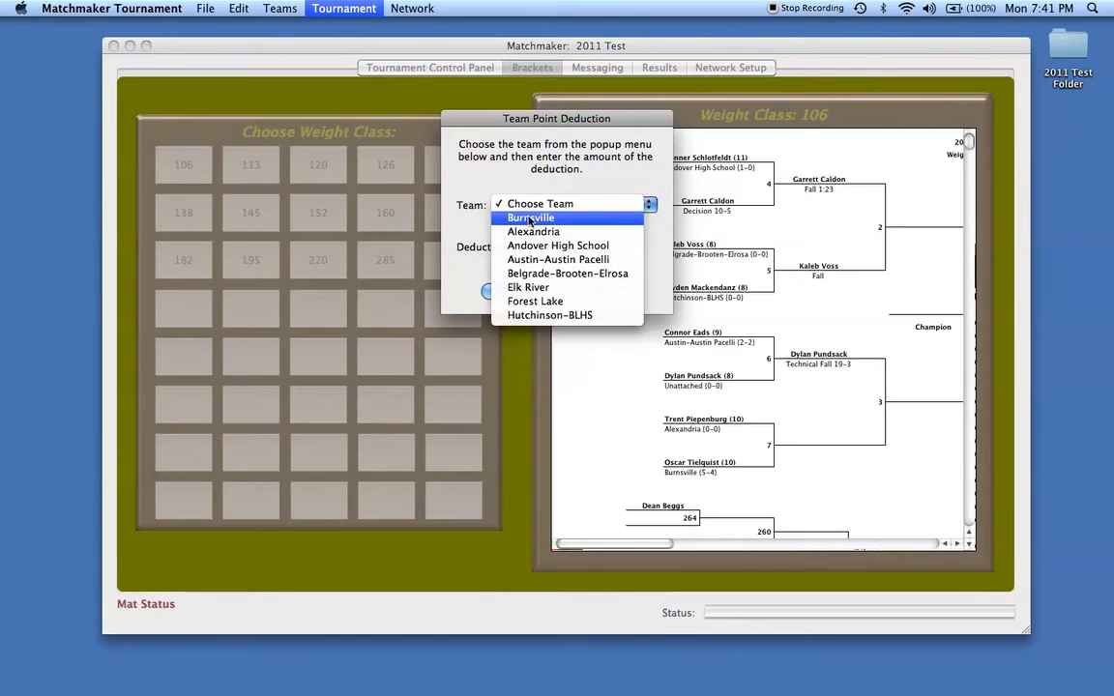
click(531, 218)
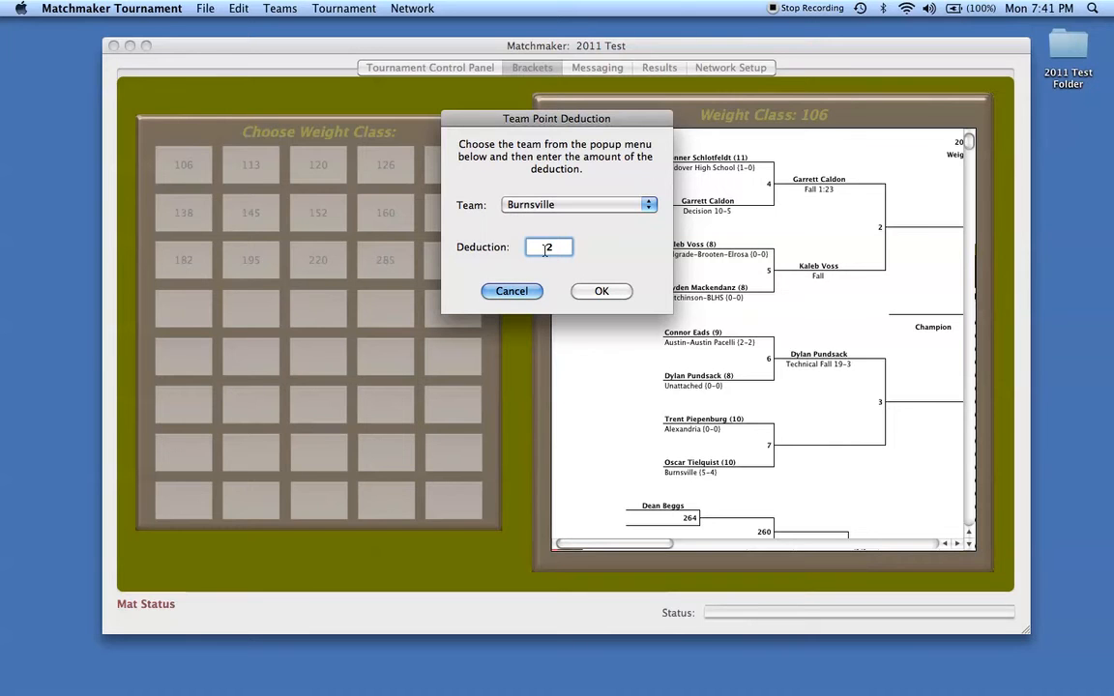
click(597, 294)
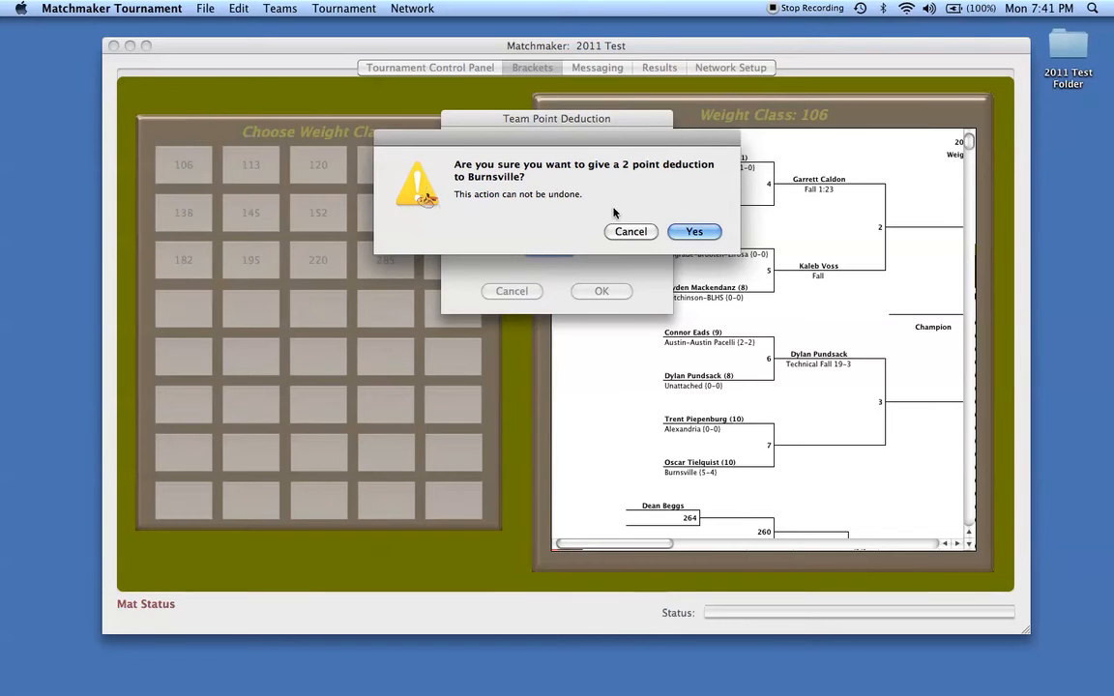
click(694, 232)
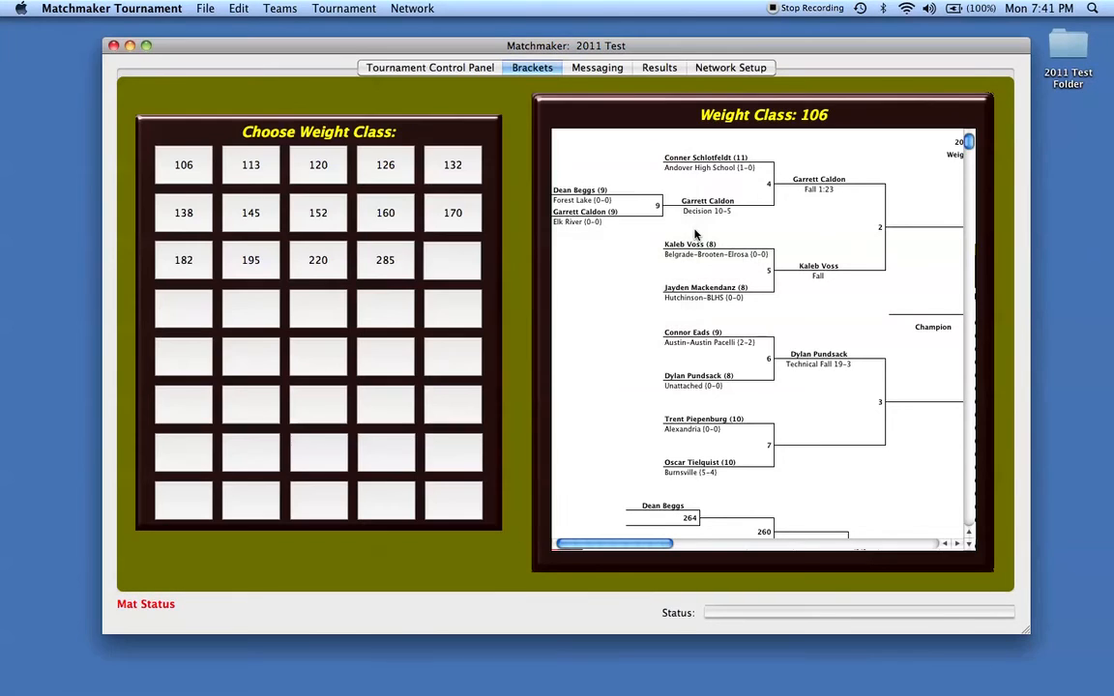
- Check the Burnsville deduction in the team standings, closing the standings when done
click(344, 7)
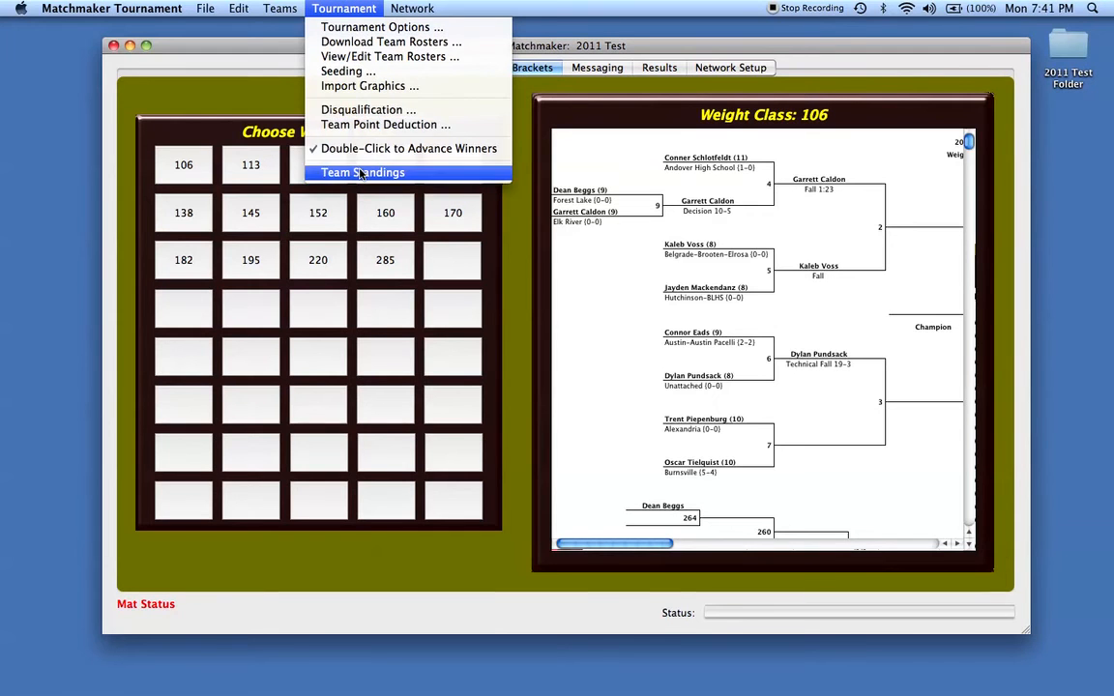
click(363, 172)
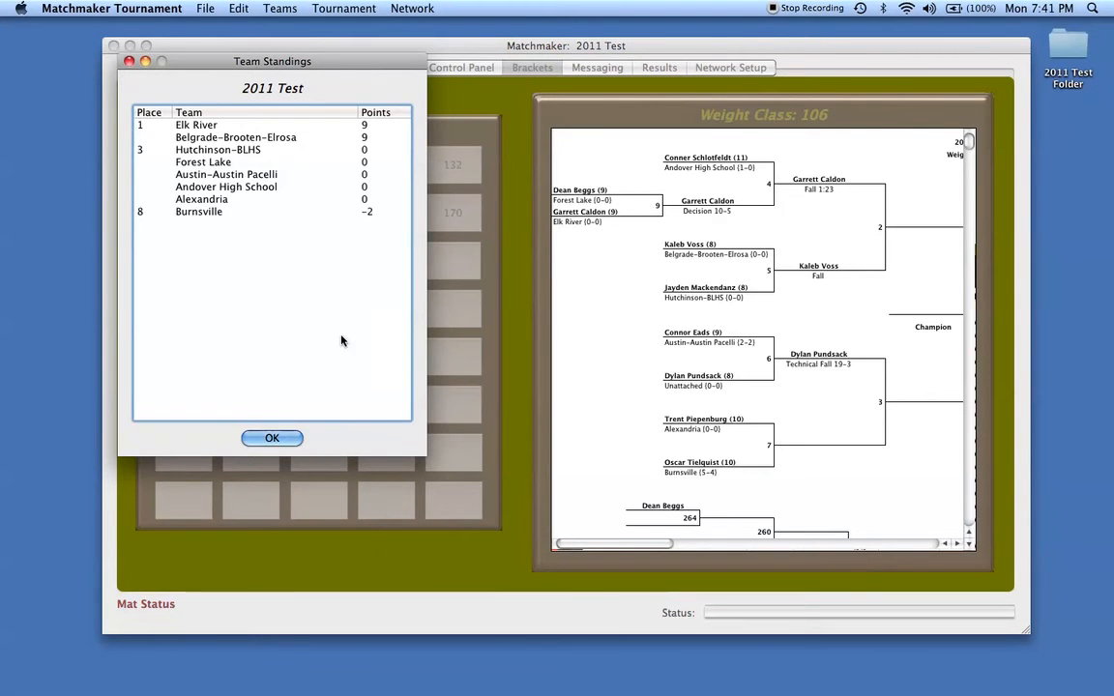
click(271, 438)
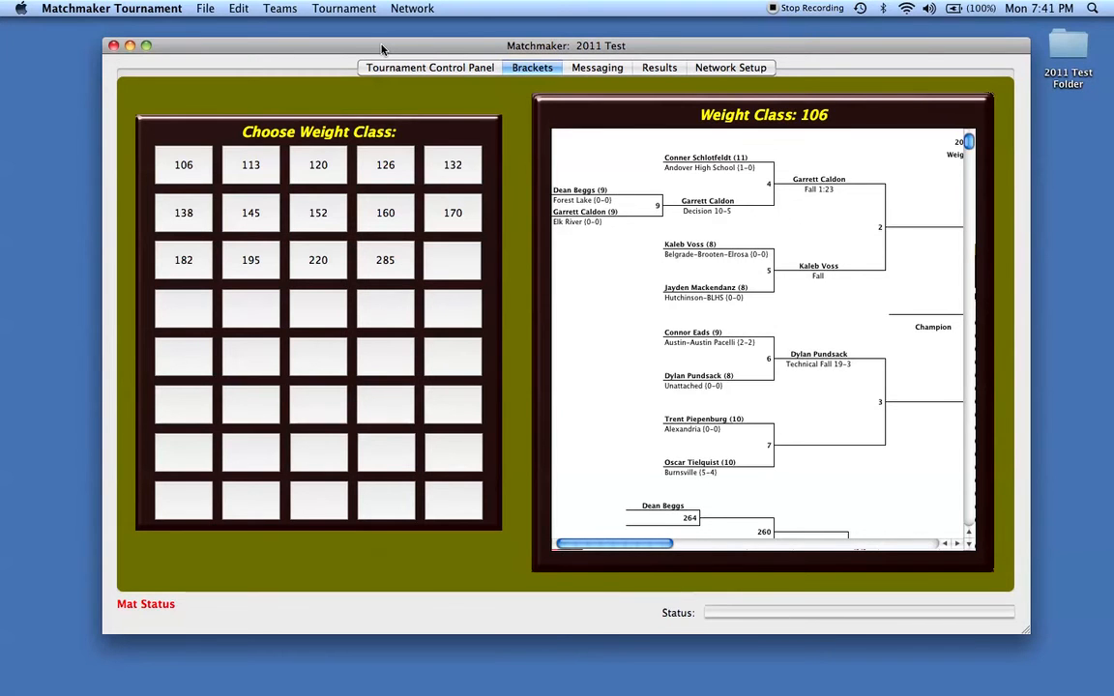
drag(382, 48, 364, 49)
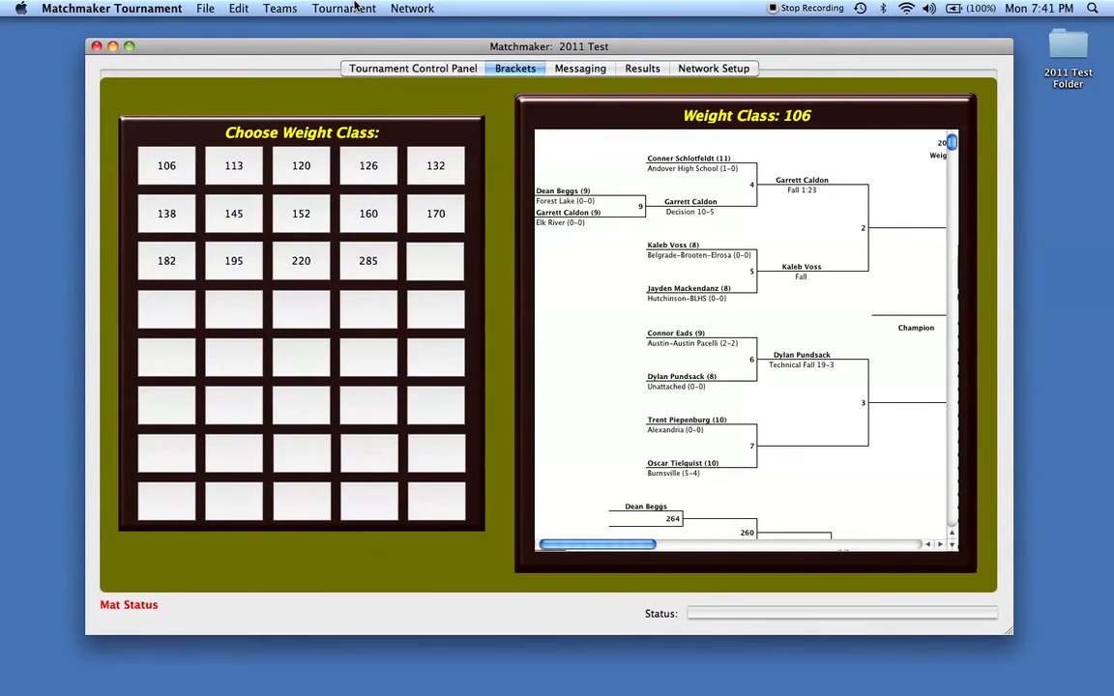
click(348, 8)
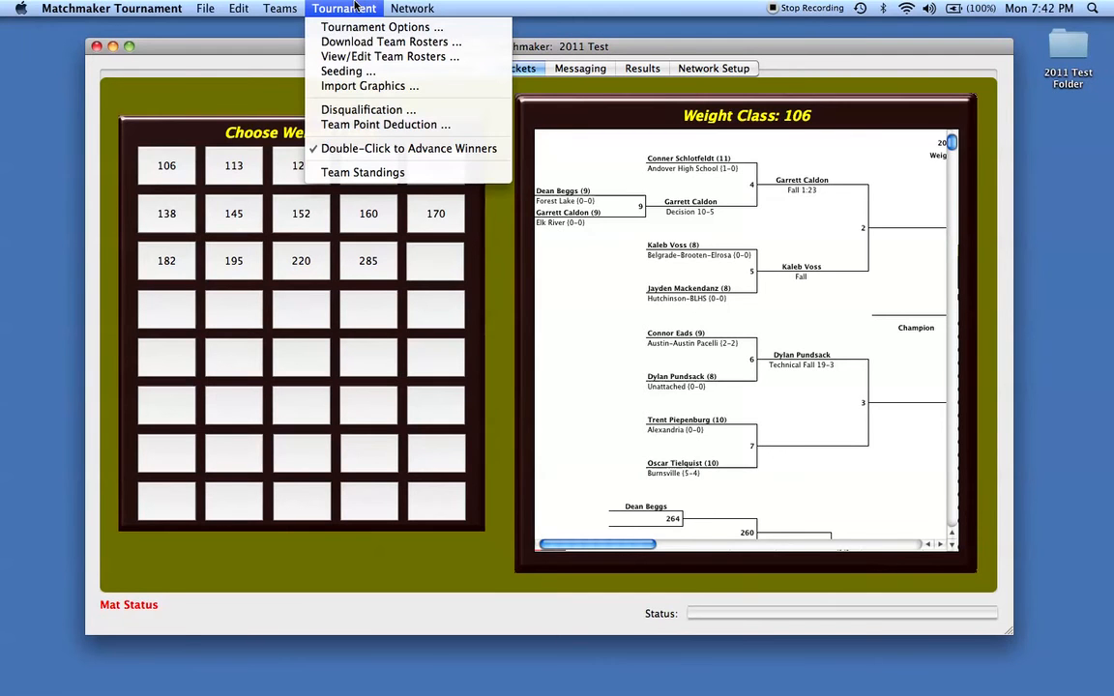
click(354, 111)
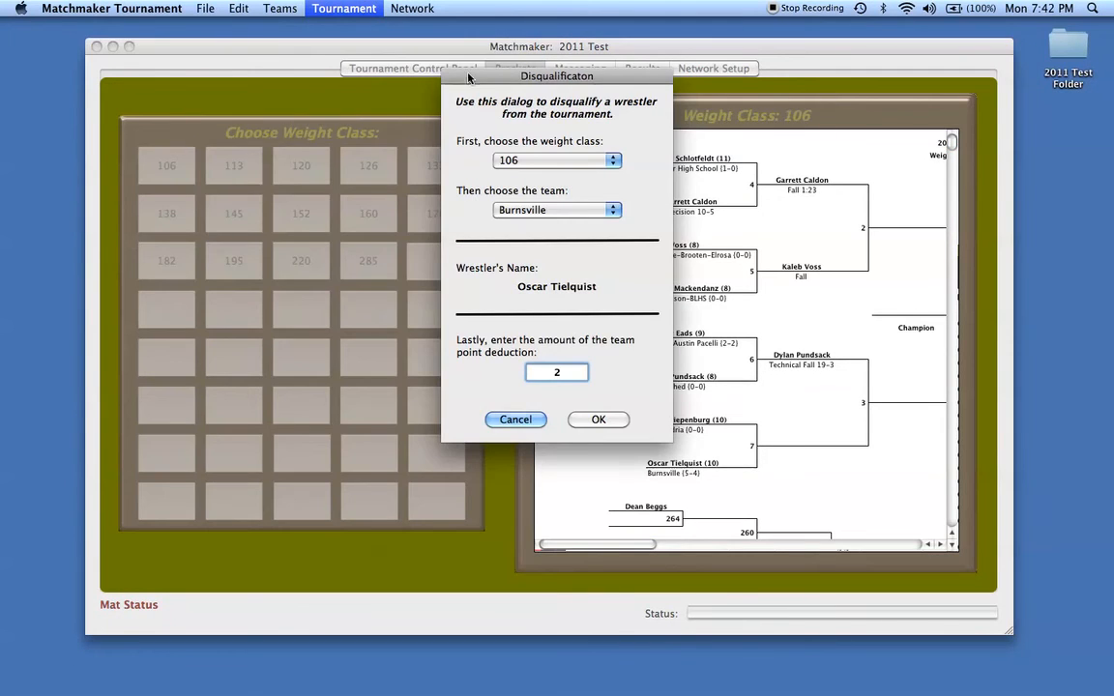
drag(478, 76, 324, 87)
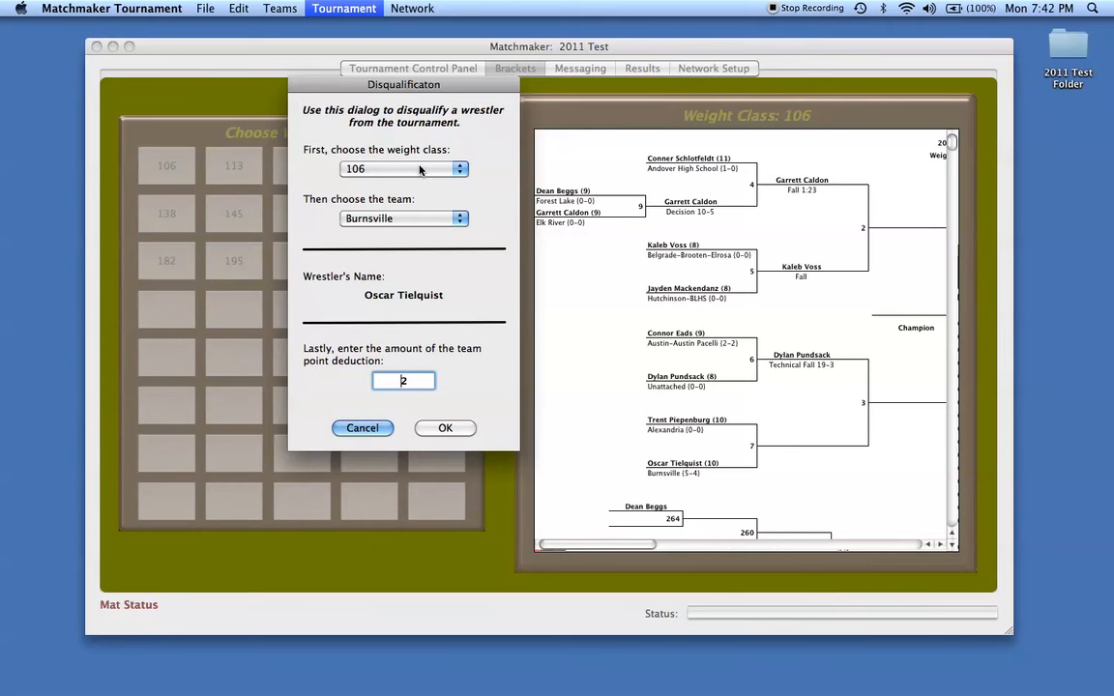
click(425, 219)
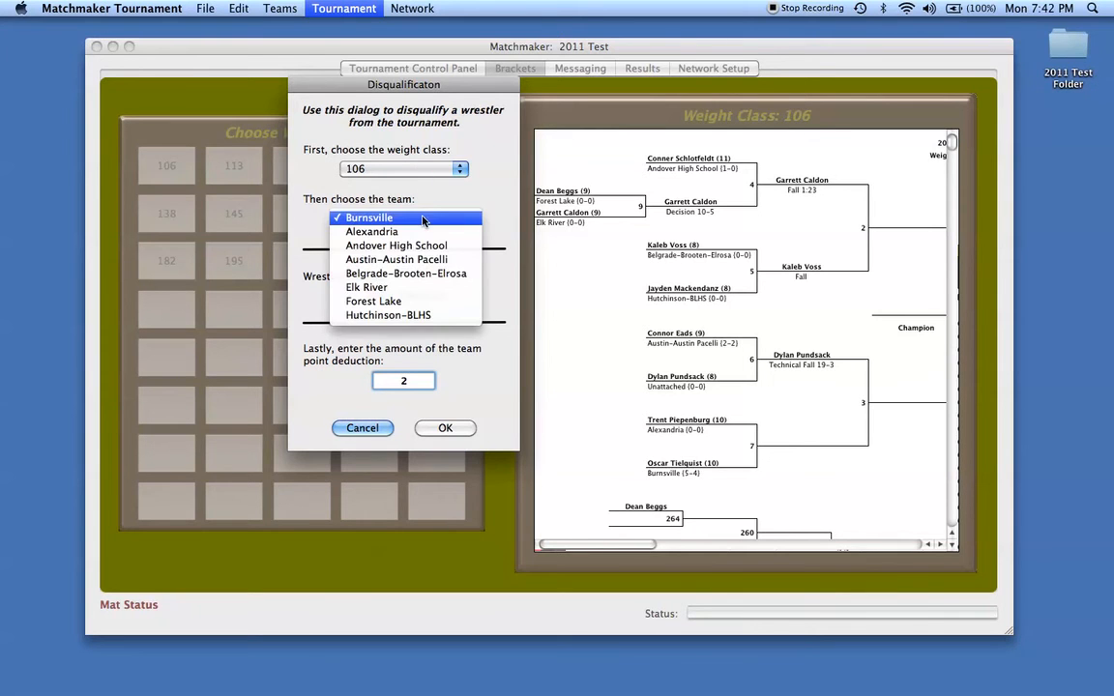
click(423, 315)
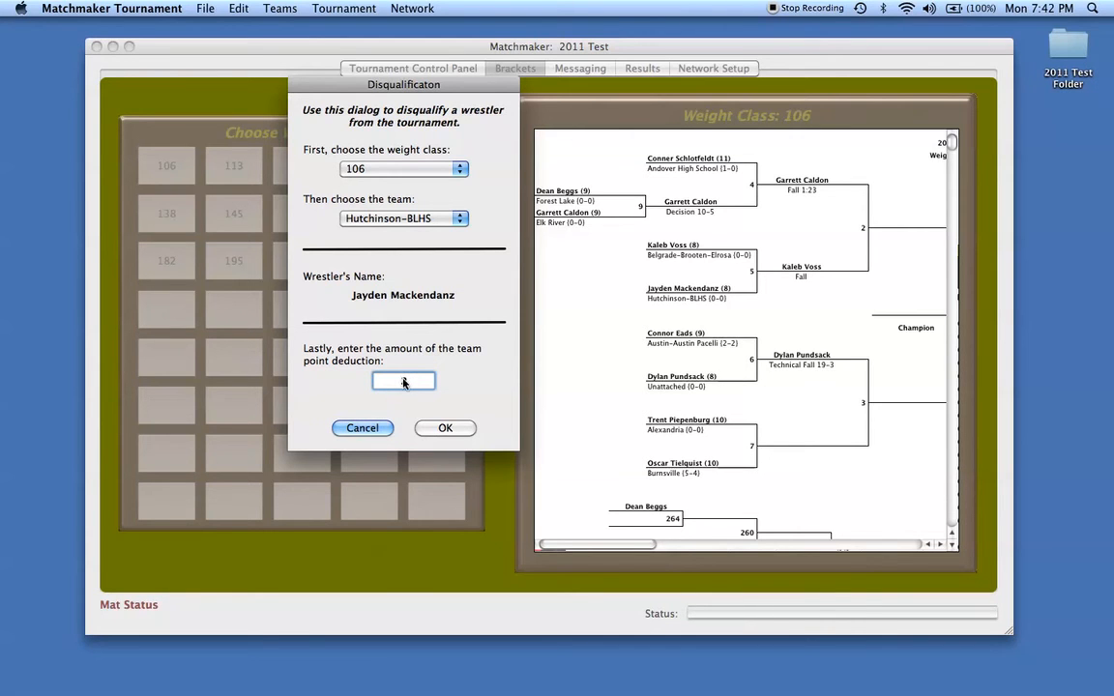
- Disqualify the chosen wrestler with a 1-point team point deduction and reload the 106 bracket
key(BackSpace)
text(1)
click(447, 428)
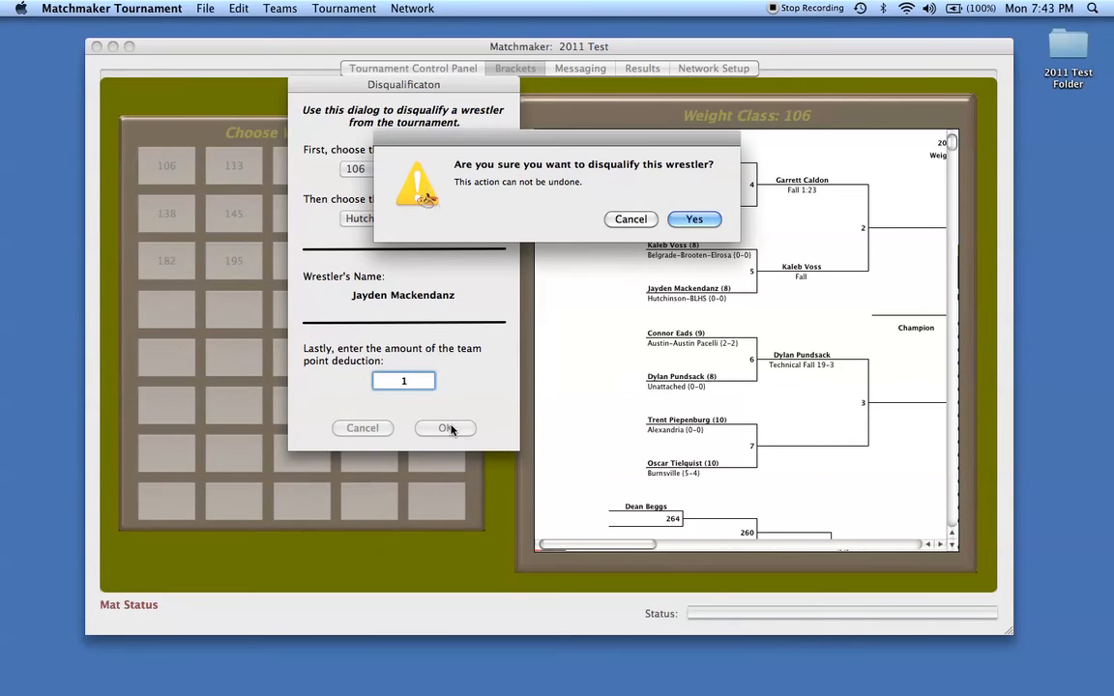
click(694, 220)
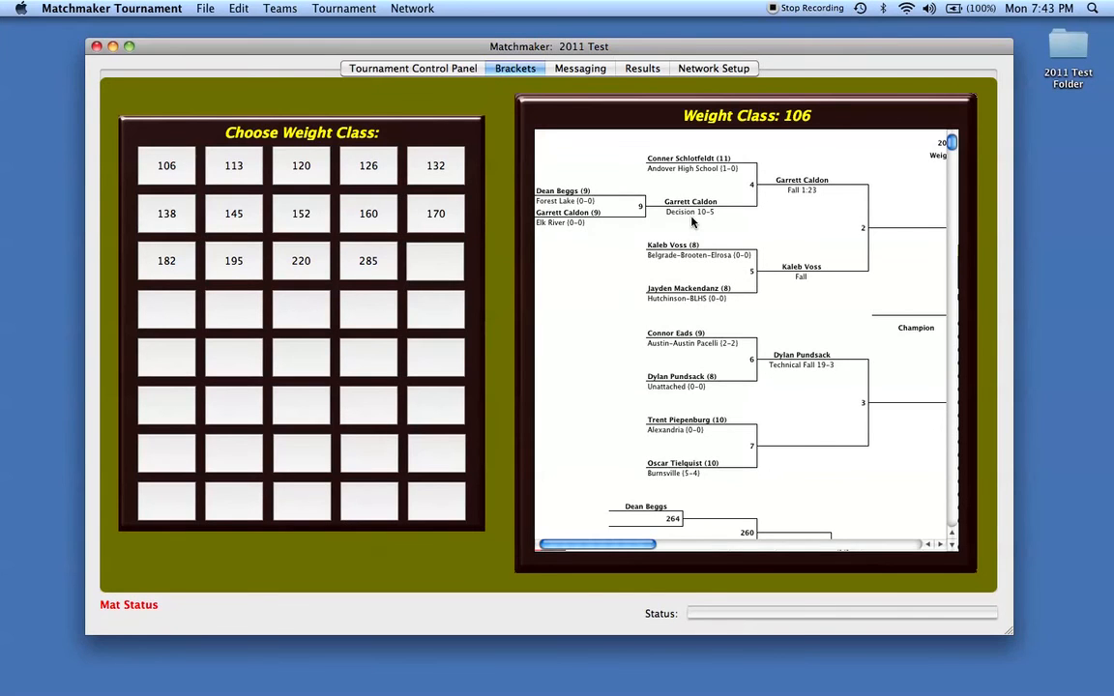
click(218, 167)
click(174, 167)
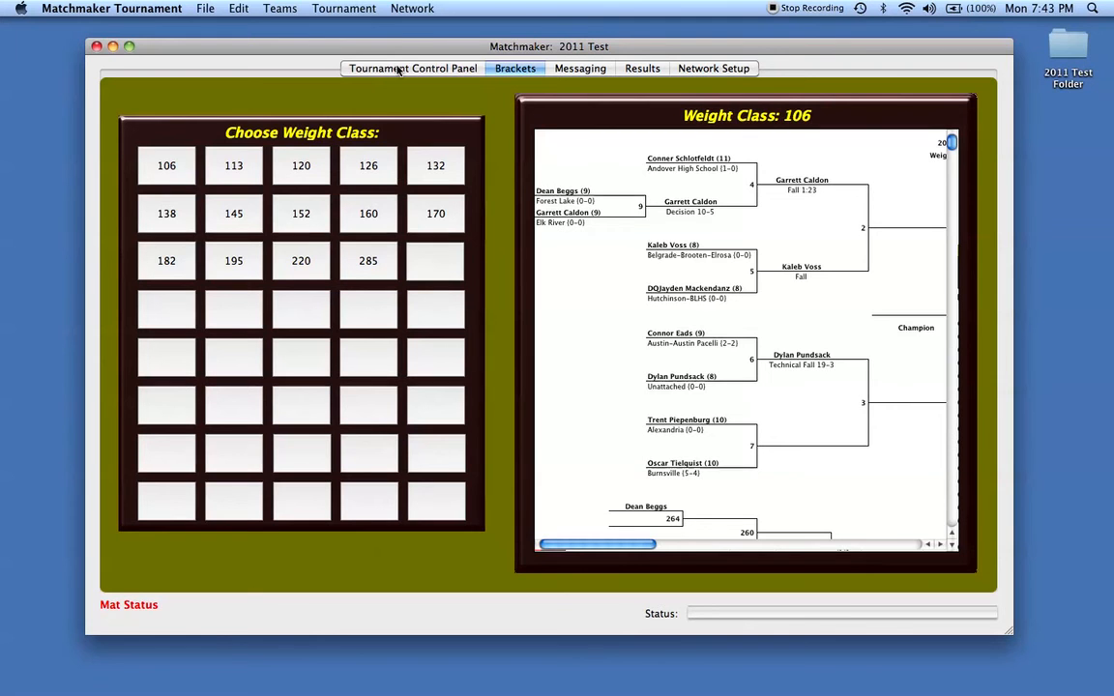
- View the 106 bracket in the area for placing graphics on bracket printouts, closing it without adding a graphic
click(343, 5)
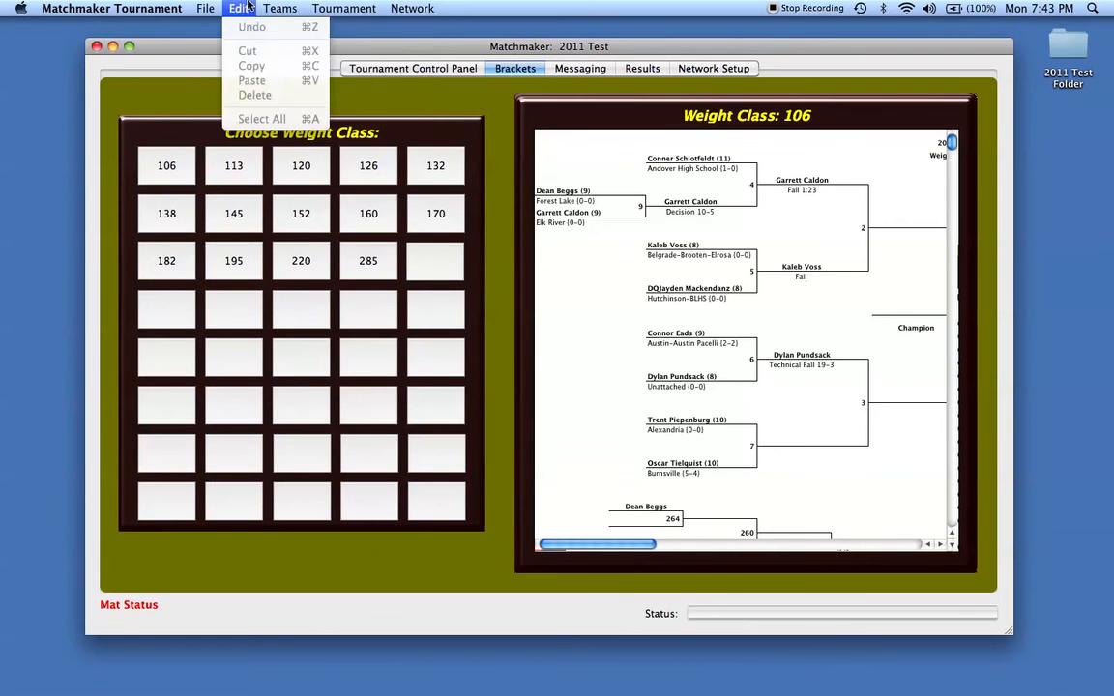
mouse_move(205, 6)
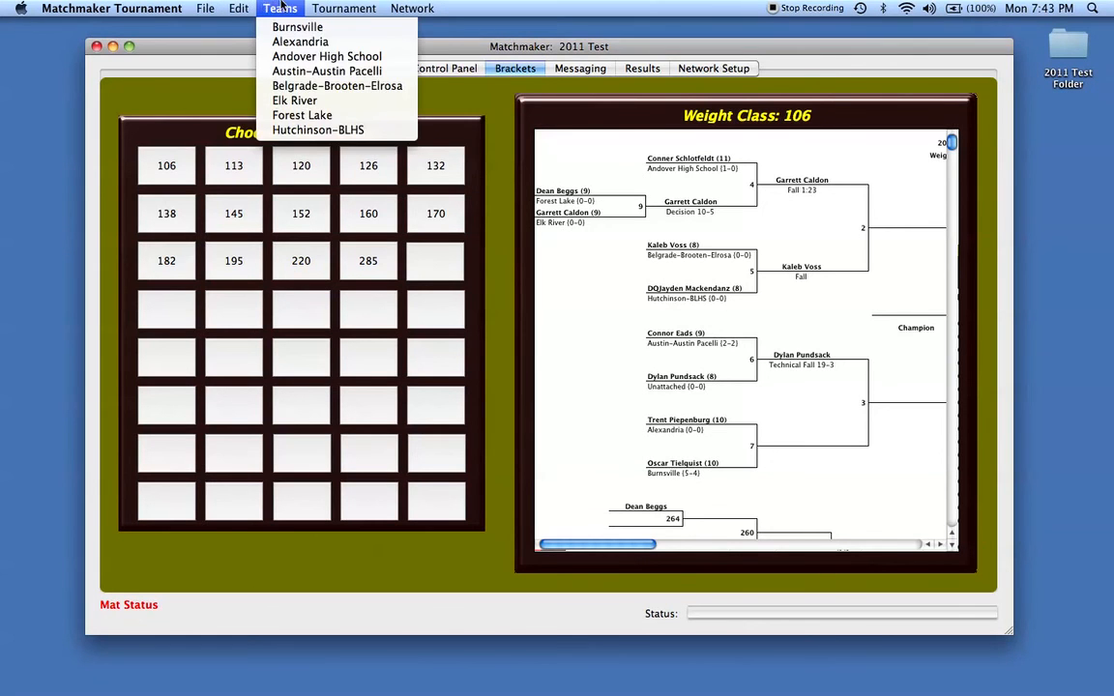
mouse_move(317, 6)
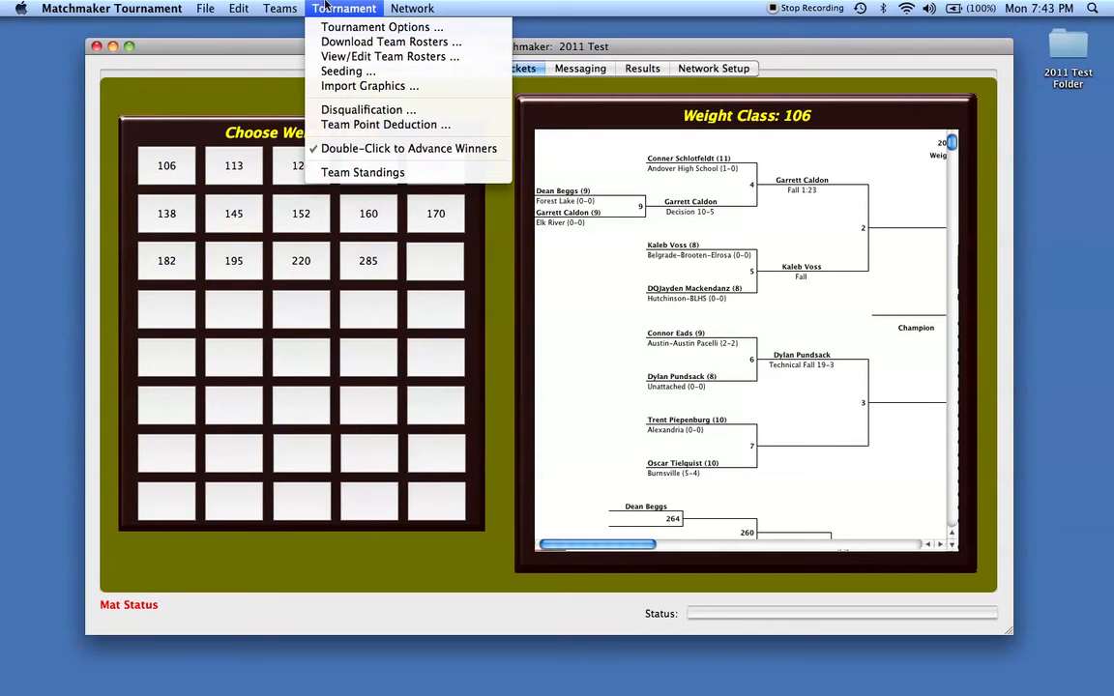
click(380, 87)
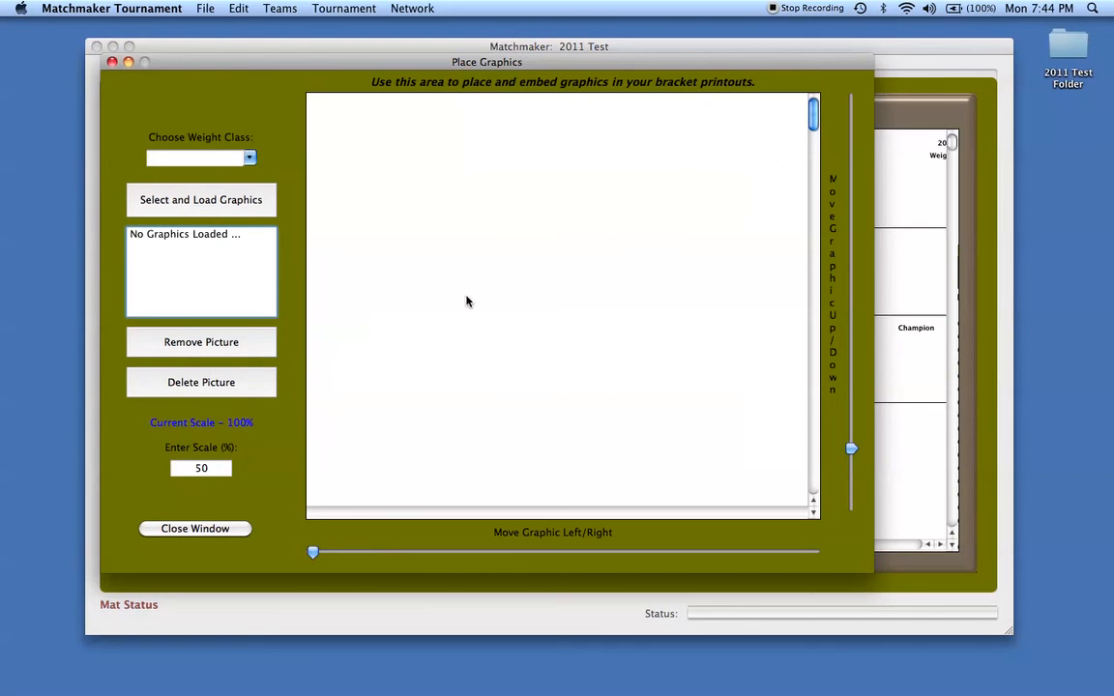
click(250, 158)
click(201, 172)
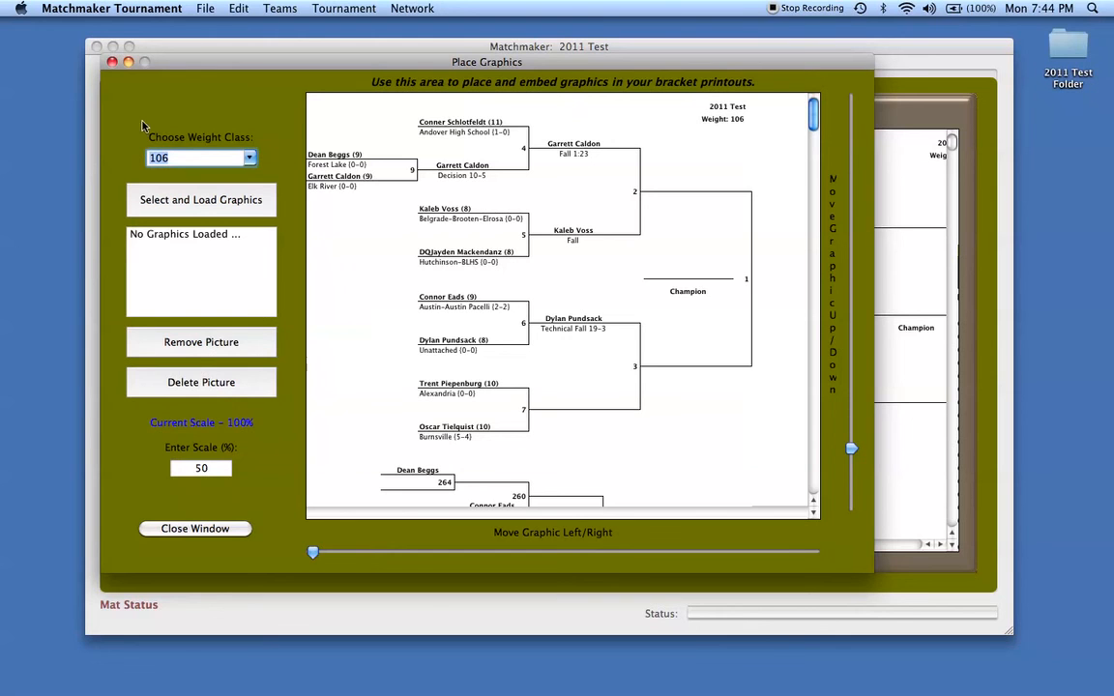
click(112, 63)
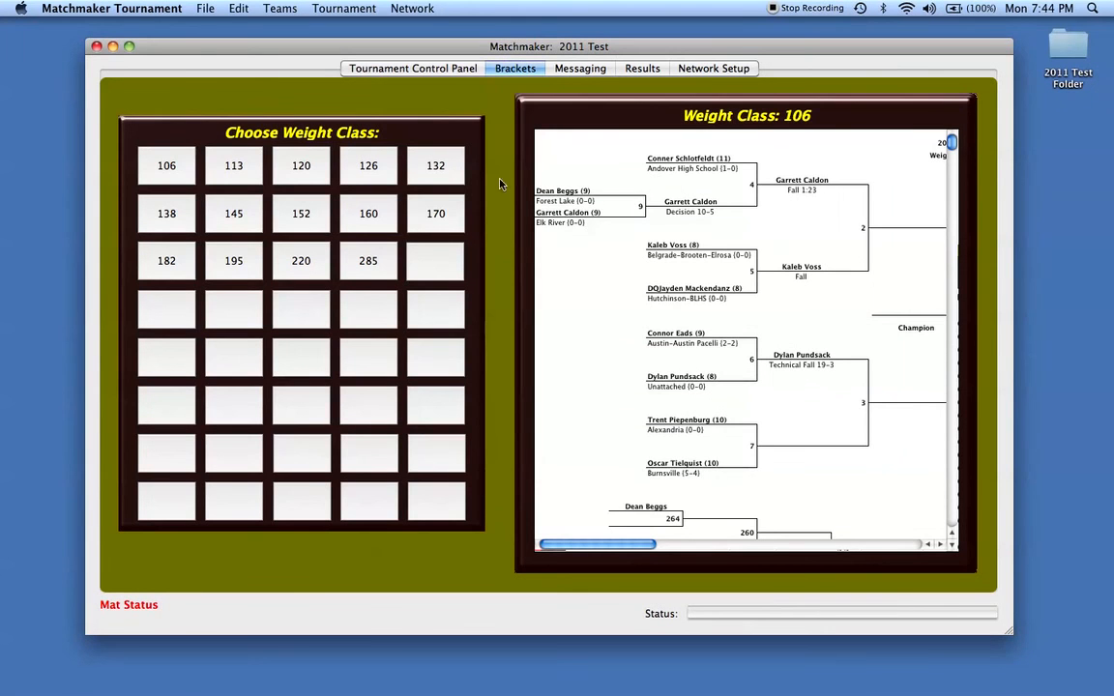